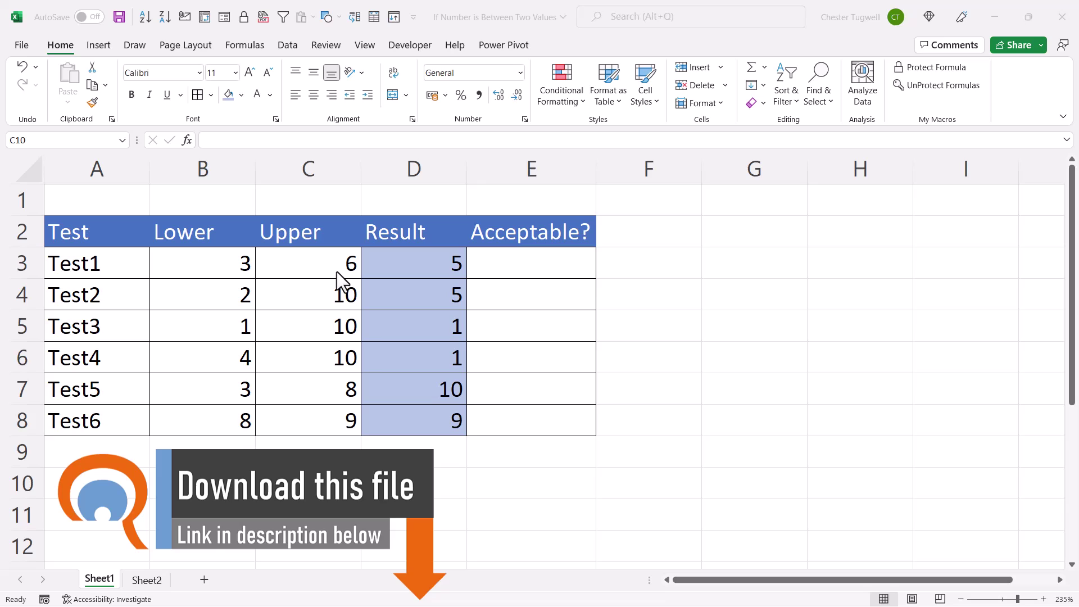
On Sheet1, start Test1's Acceptable? formula in E3 as =AND(D3>=B3, checking the Lower bound.
{"action": "left_click", "coordinate": [147, 580]}
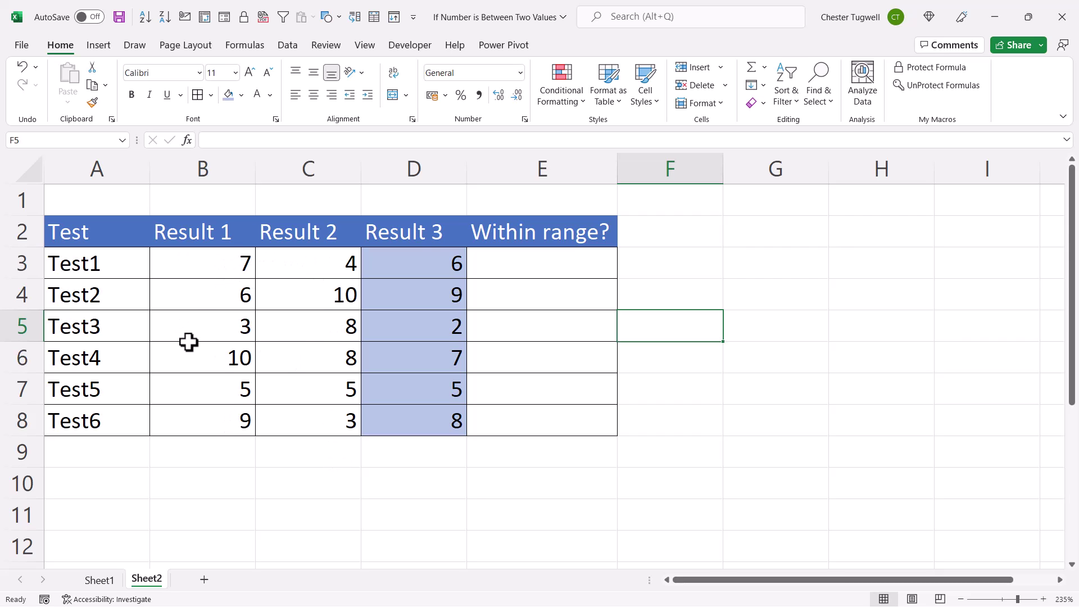
{"action": "left_click", "coordinate": [107, 581]}
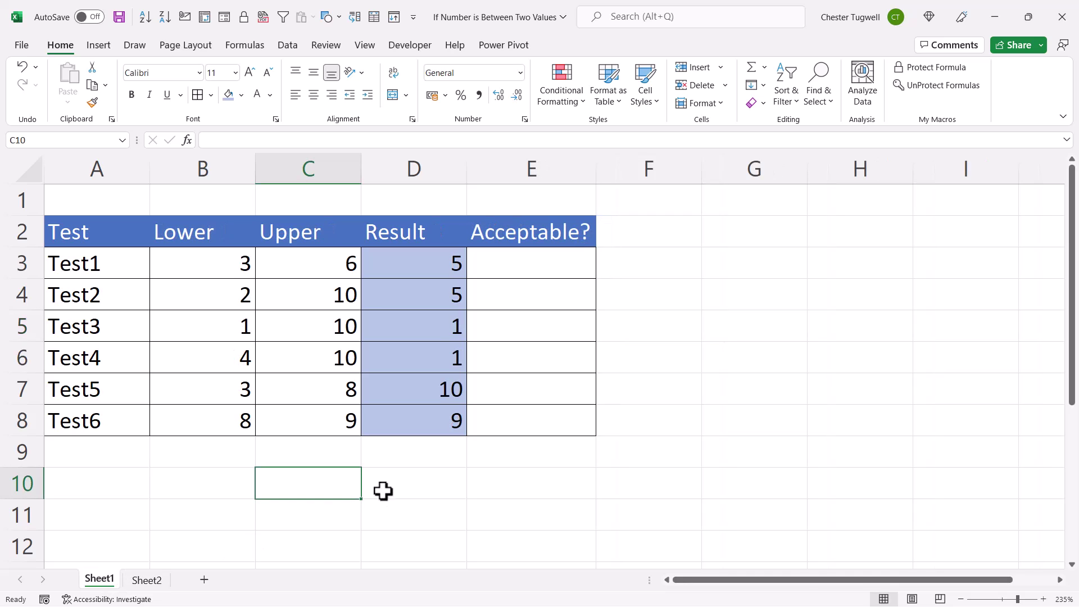
{"action": "left_click", "coordinate": [525, 271]}
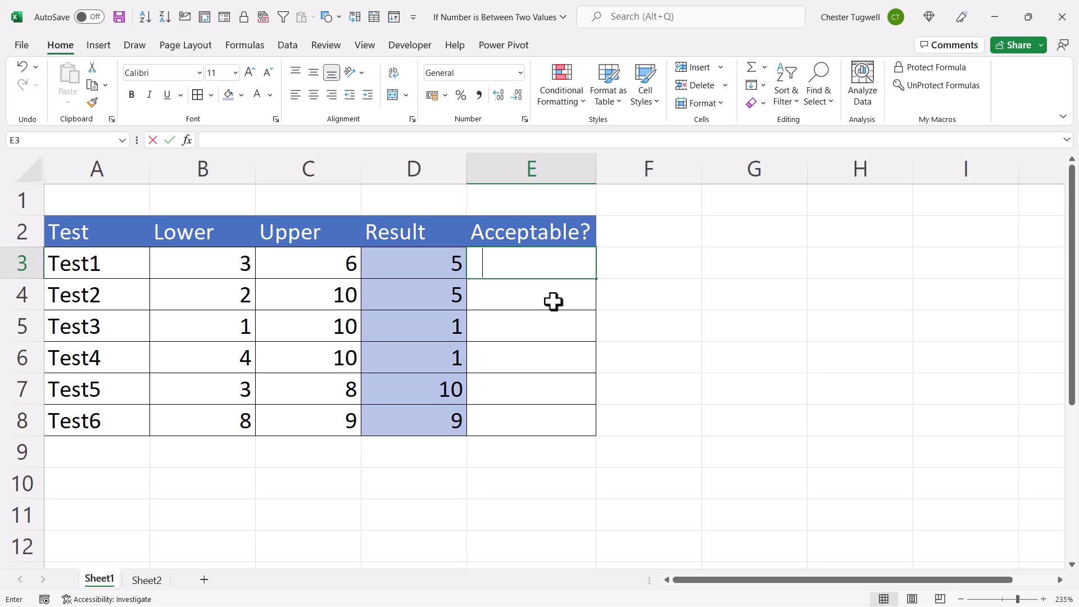
{"action": "type", "text": "=AN"}
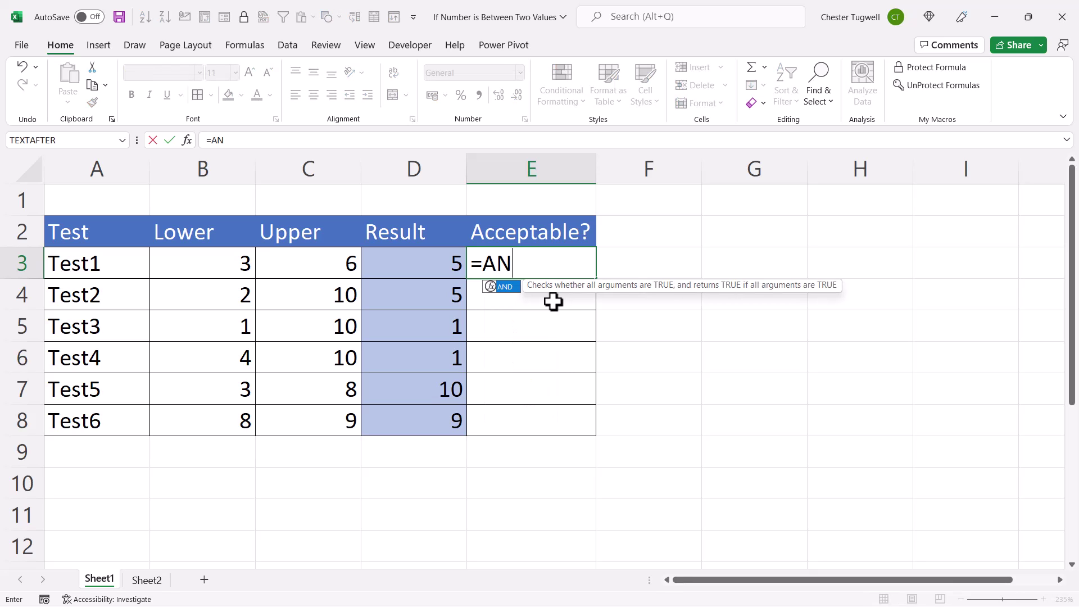
{"action": "type", "text": "D("}
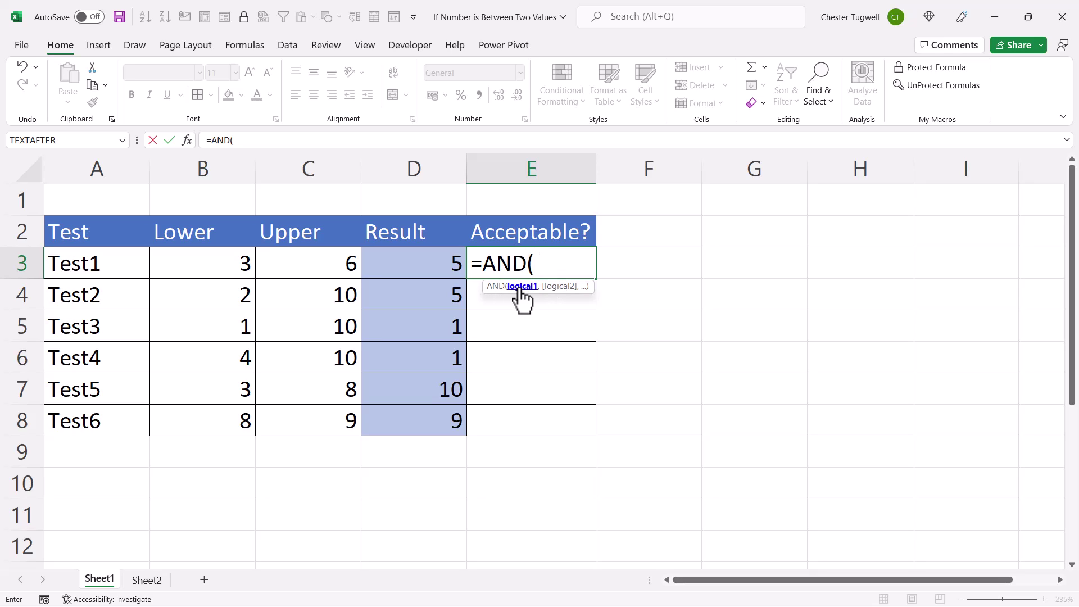
{"action": "left_click", "coordinate": [437, 263]}
{"action": "type", "text": ">"}
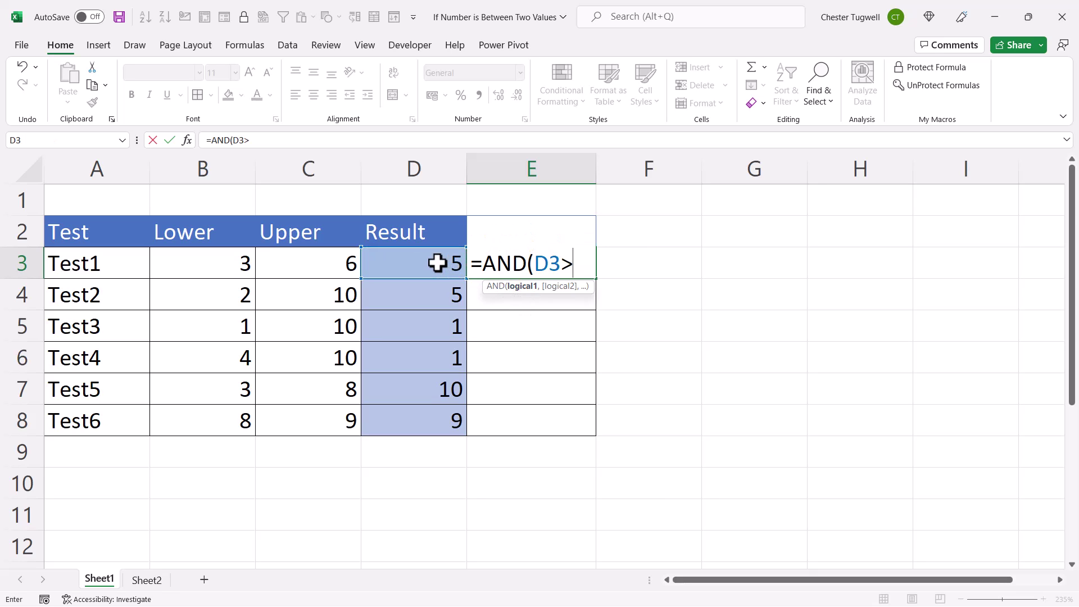
{"action": "type", "text": "="}
{"action": "left_click", "coordinate": [203, 261]}
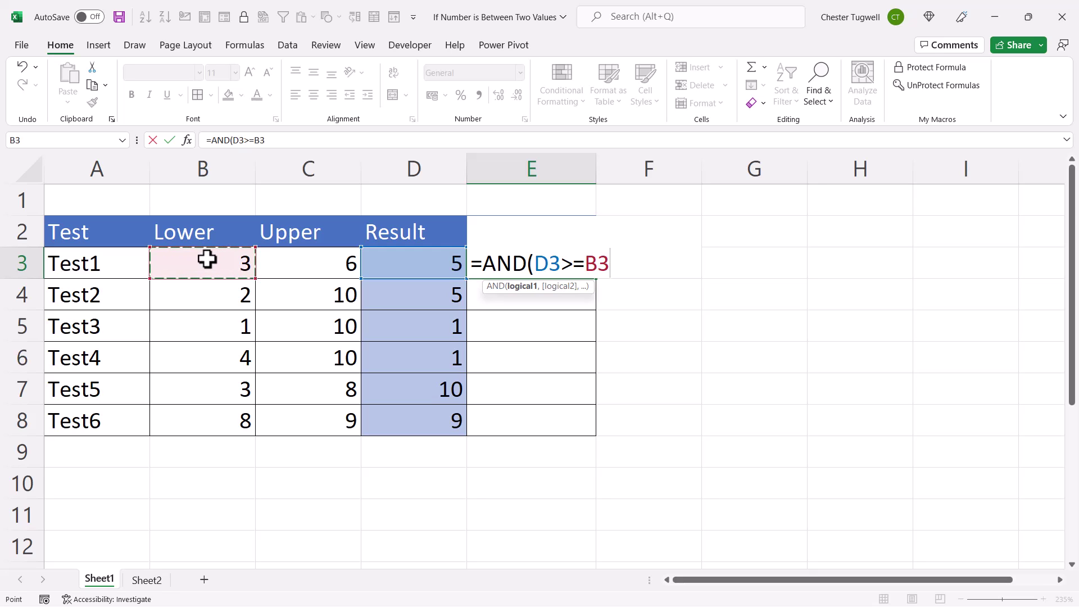
{"action": "type", "text": ","}
Add the D3<=C3 Upper check to finish the formula and fill E3 down to E8.
{"action": "left_click", "coordinate": [403, 260]}
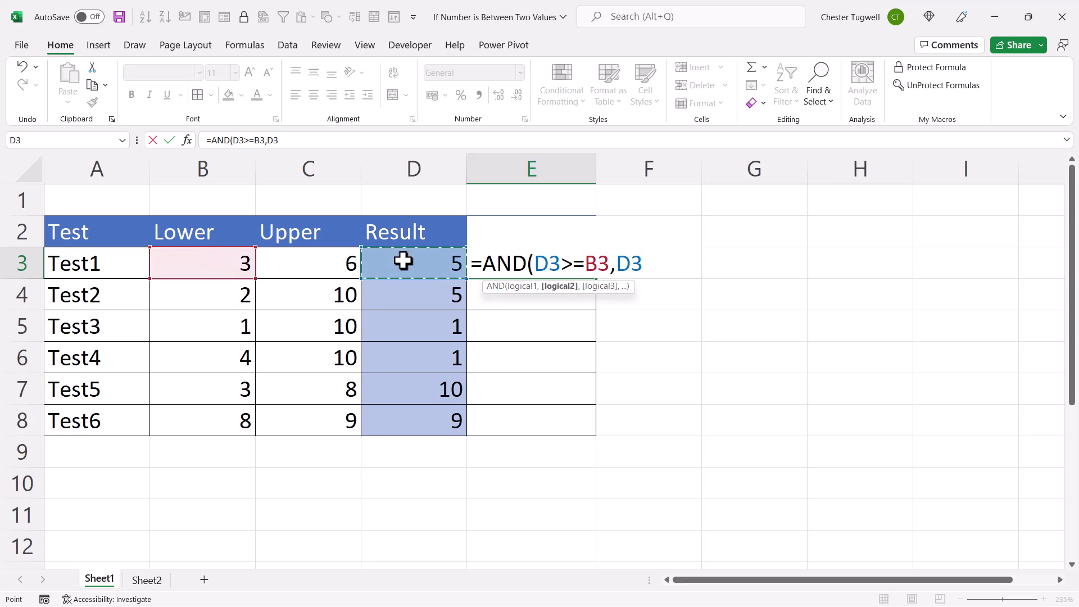
{"action": "type", "text": "<="}
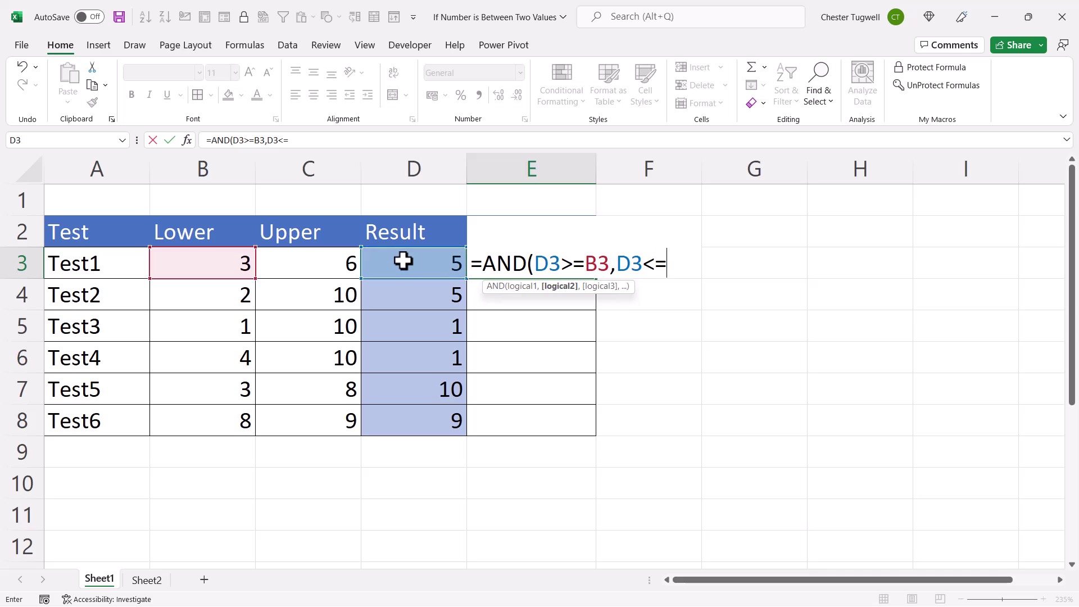
{"action": "left_click", "coordinate": [321, 260]}
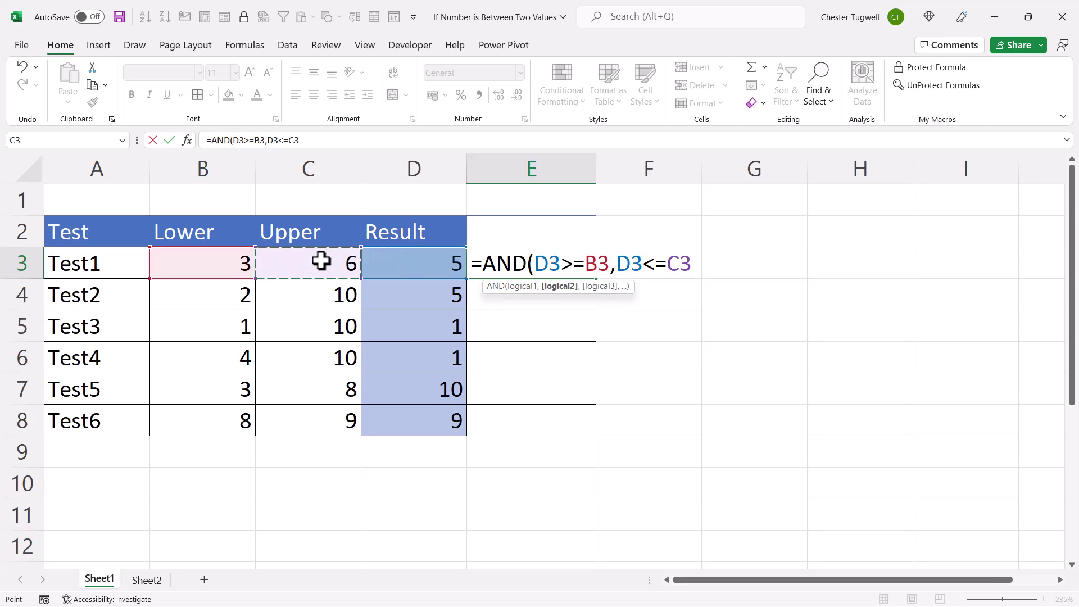
{"action": "type", "text": ")"}
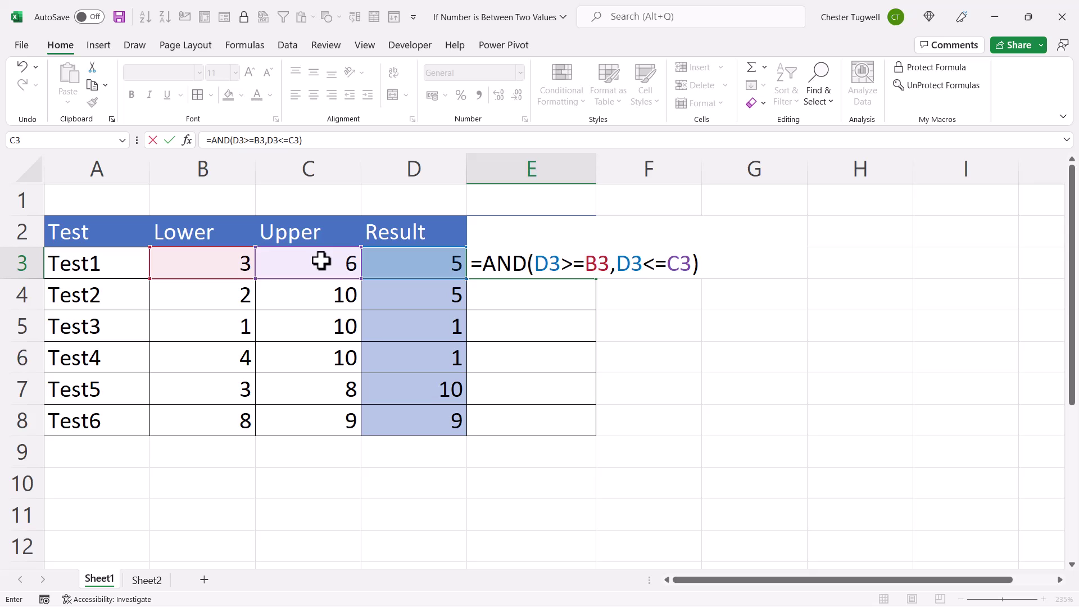
{"action": "key", "text": "Return"}
{"action": "left_click", "coordinate": [518, 264]}
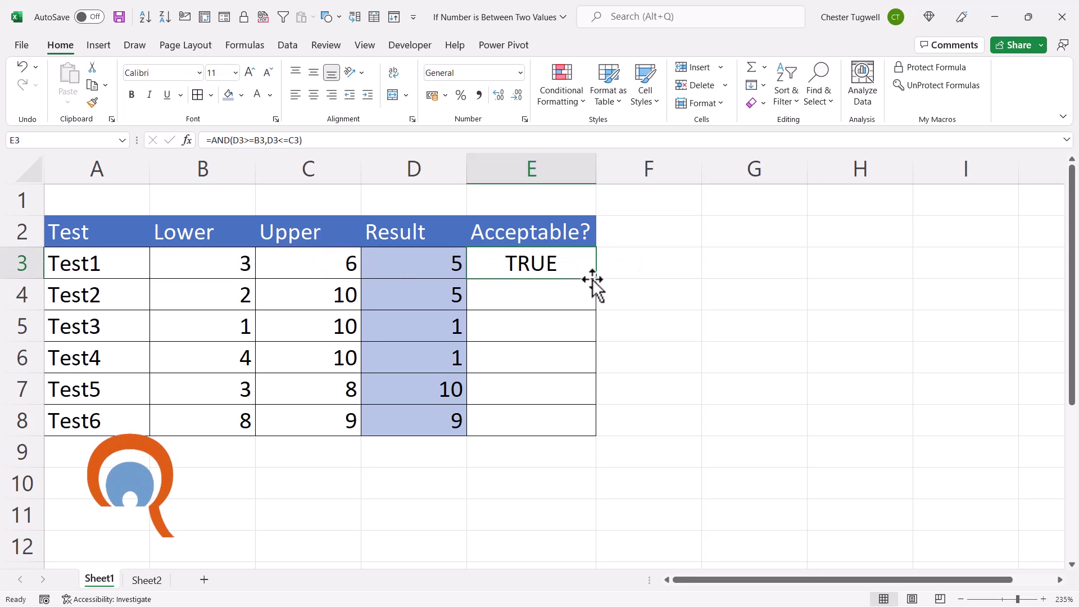
{"action": "double_click", "coordinate": [596, 279]}
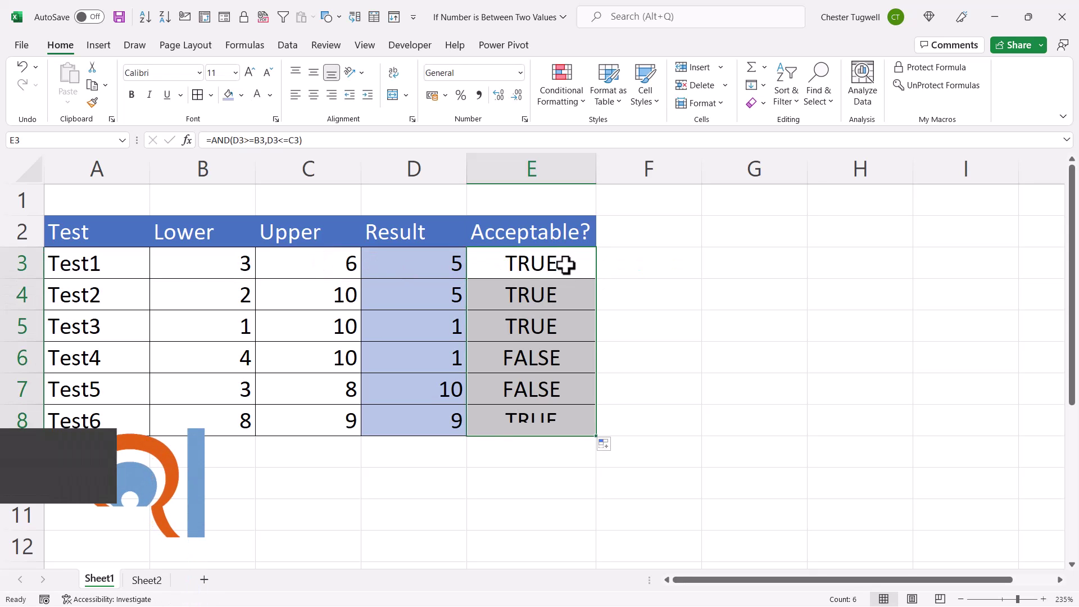
Wrap E3 as =IF(AND(D3>=B3,D3<=C3),"Yes","No") and fill it down through E8.
{"action": "left_click", "coordinate": [523, 262]}
{"action": "double_click", "coordinate": [524, 263]}
{"action": "left_click", "coordinate": [488, 262]}
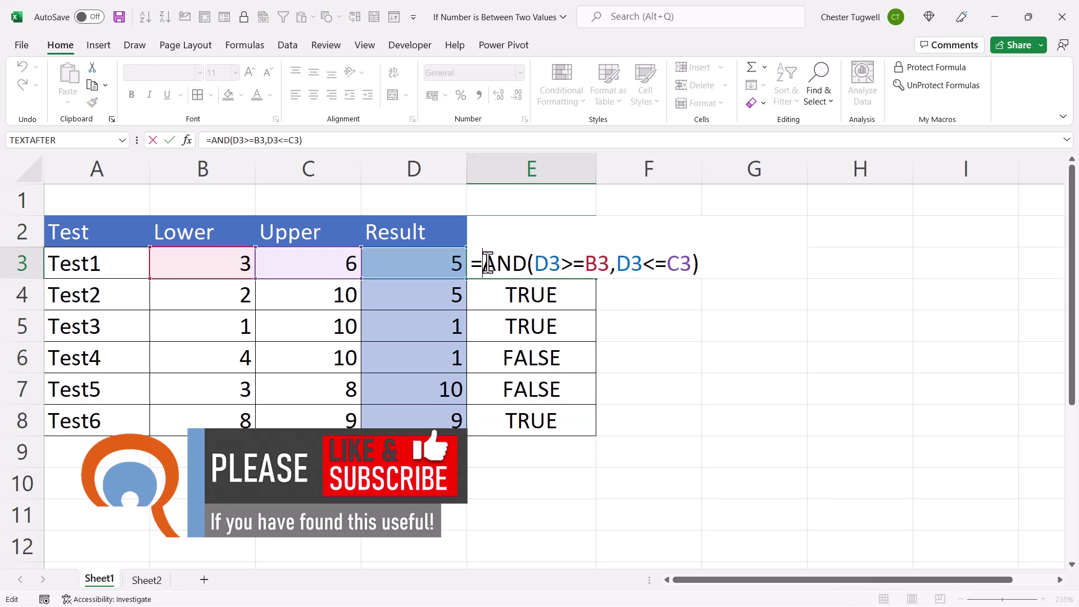
{"action": "type", "text": "IF"}
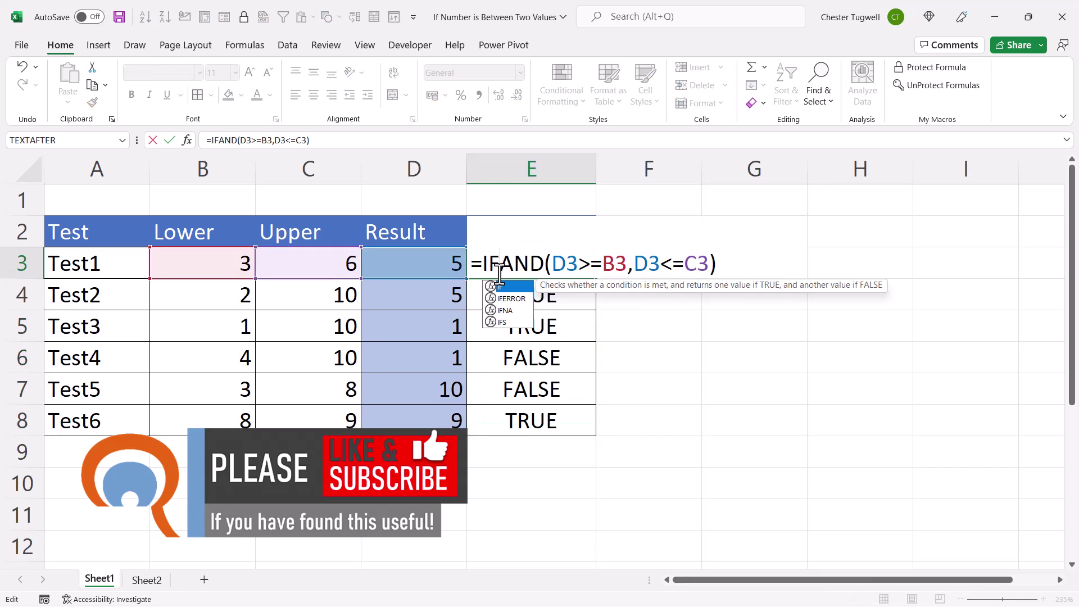
{"action": "type", "text": "("}
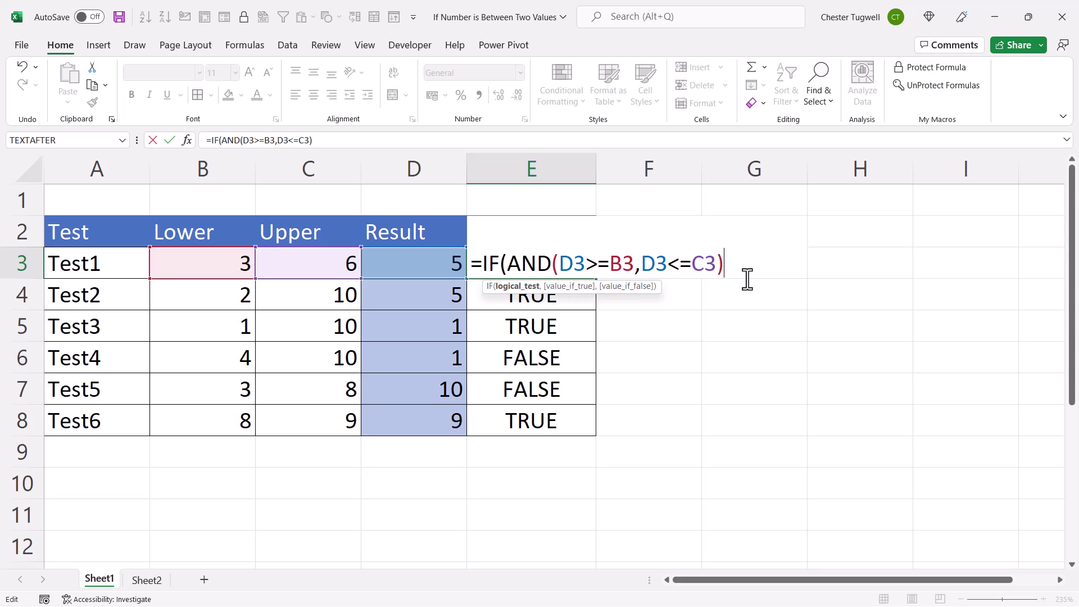
{"action": "type", "text": ",\"Yes"}
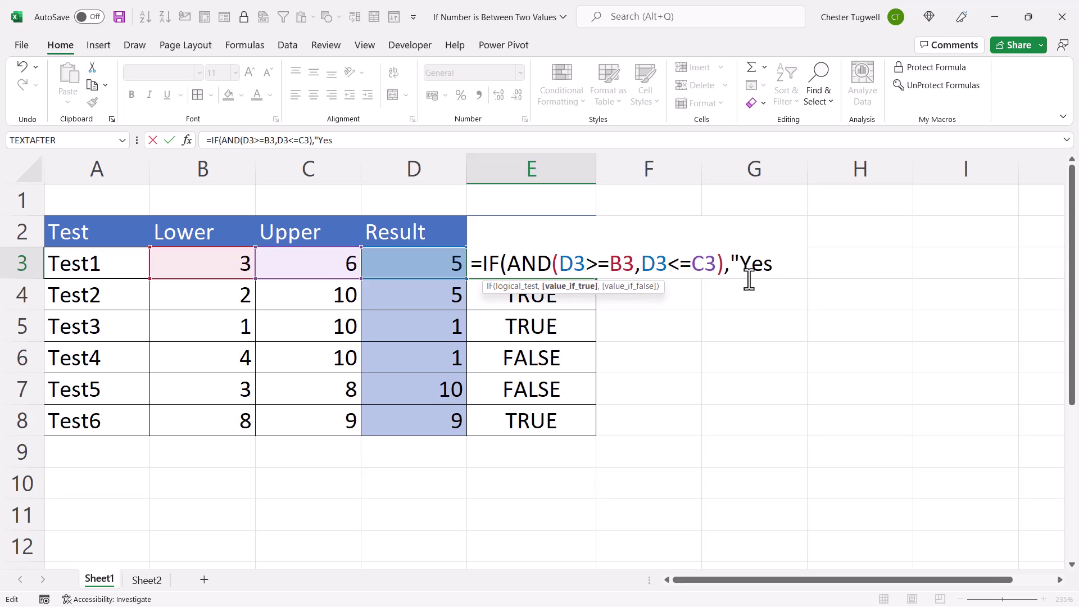
{"action": "type", "text": "\","}
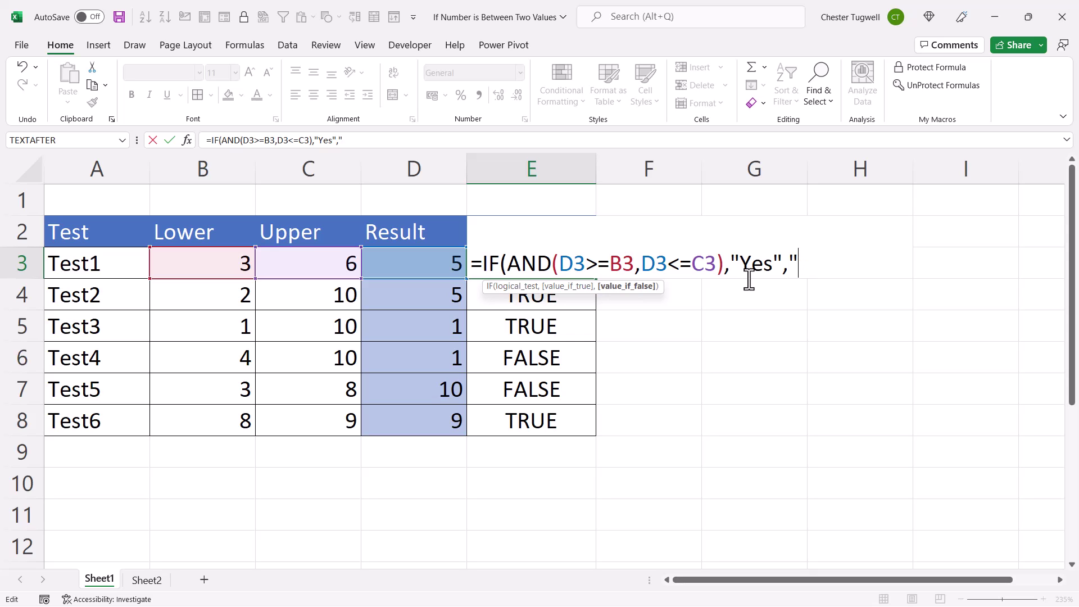
{"action": "type", "text": "\"No\")"}
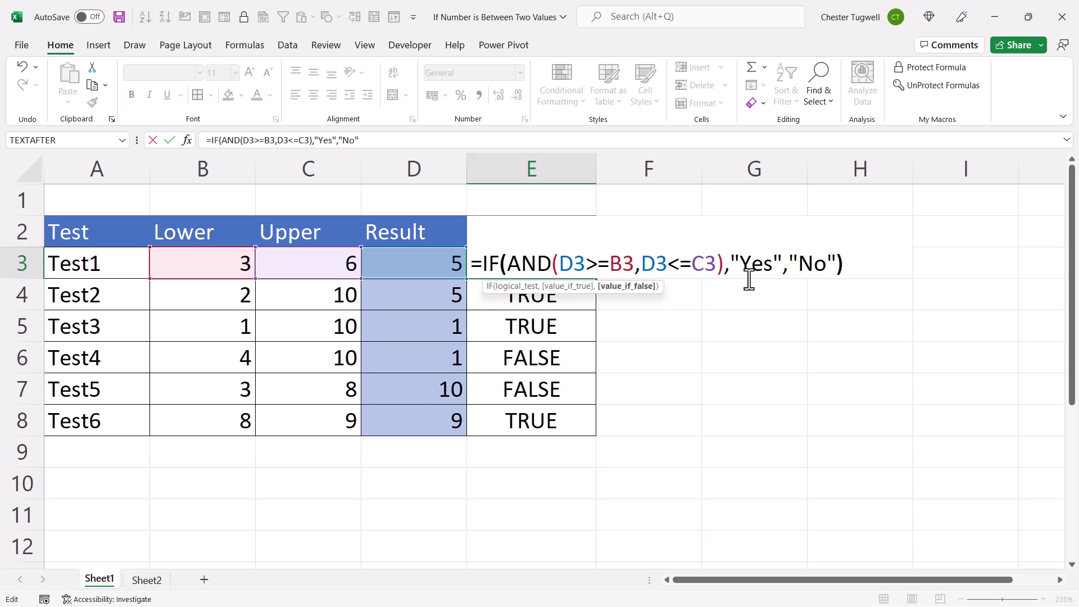
{"action": "key", "text": "Return"}
{"action": "left_click", "coordinate": [575, 264]}
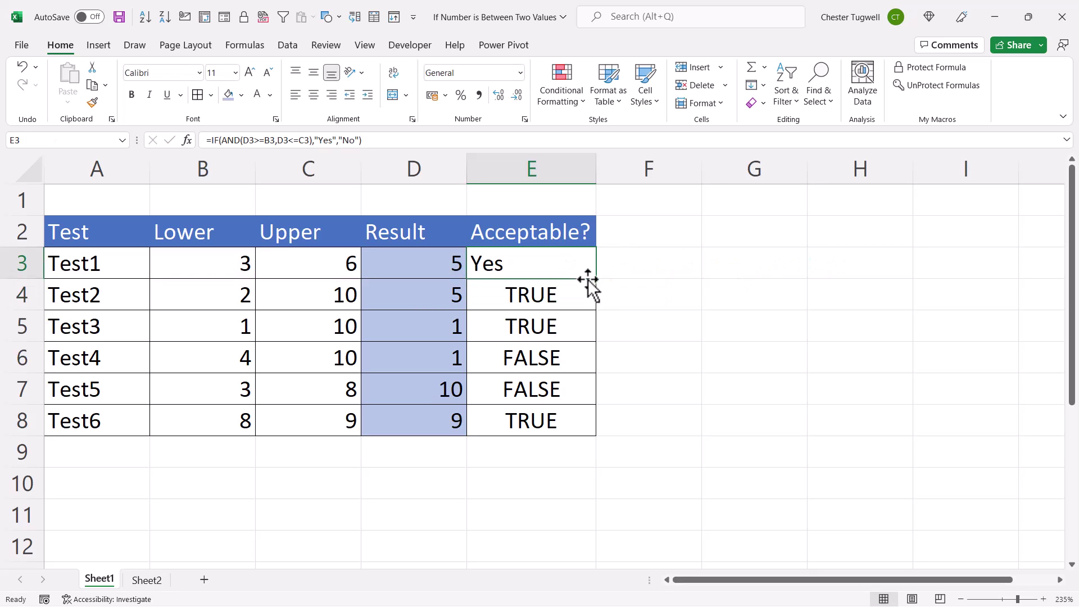
{"action": "double_click", "coordinate": [595, 279]}
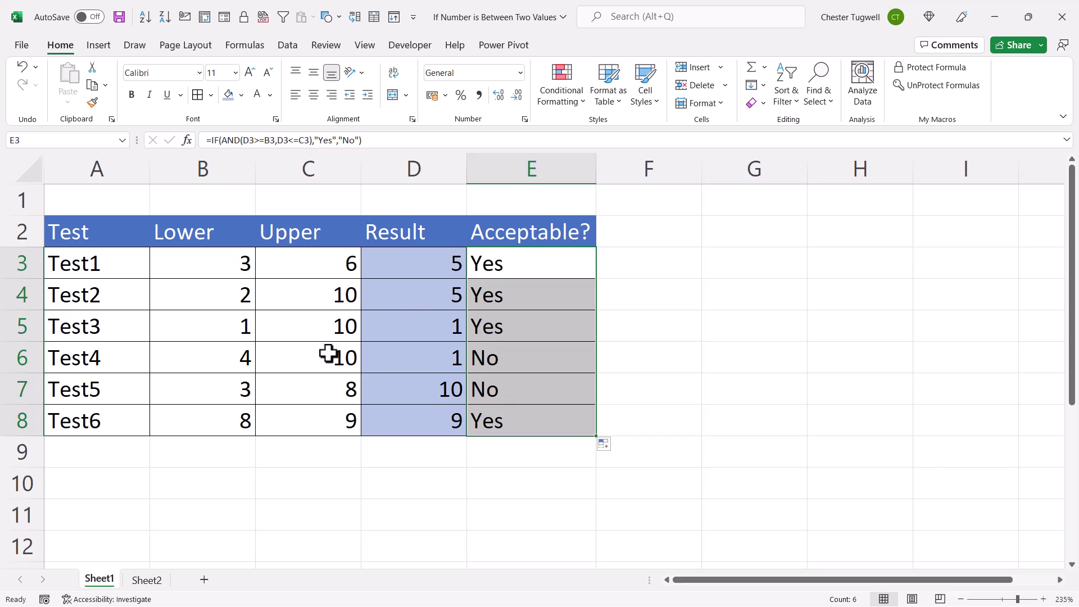
On Sheet2, start Test1's Within range? formula in E3 as =AND(D3>=MIN(.
{"action": "left_click", "coordinate": [147, 580]}
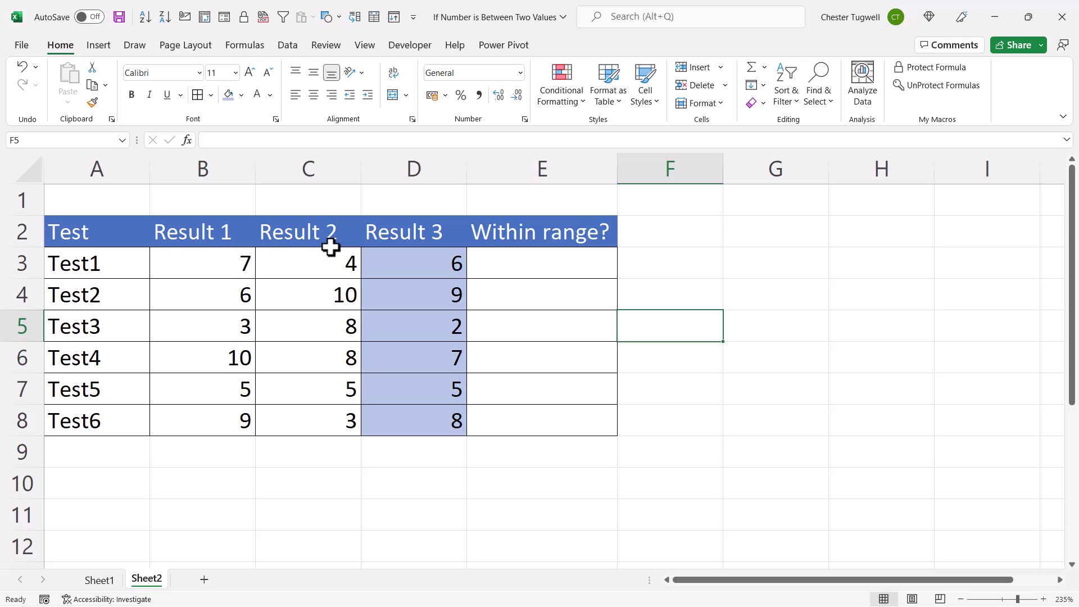
{"action": "left_click", "coordinate": [530, 260]}
{"action": "type", "text": "=AND"}
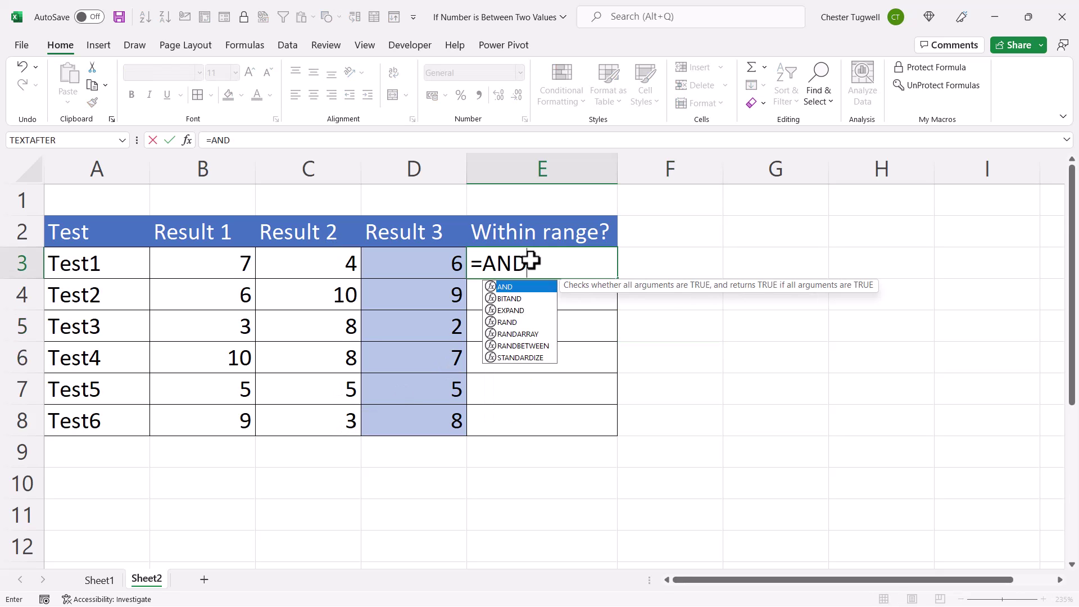
{"action": "type", "text": "("}
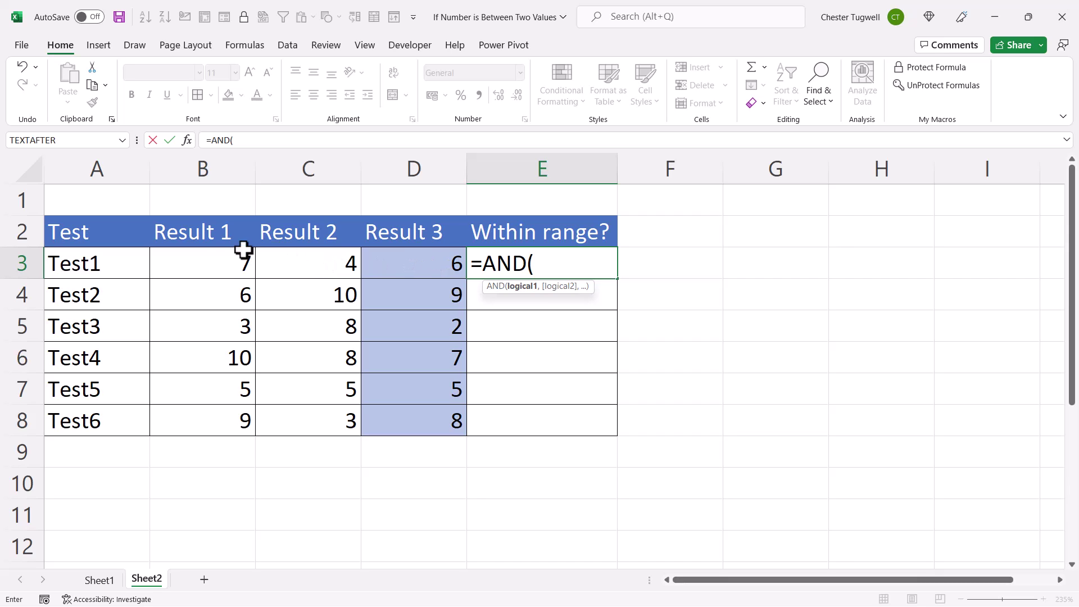
{"action": "left_click", "coordinate": [439, 263]}
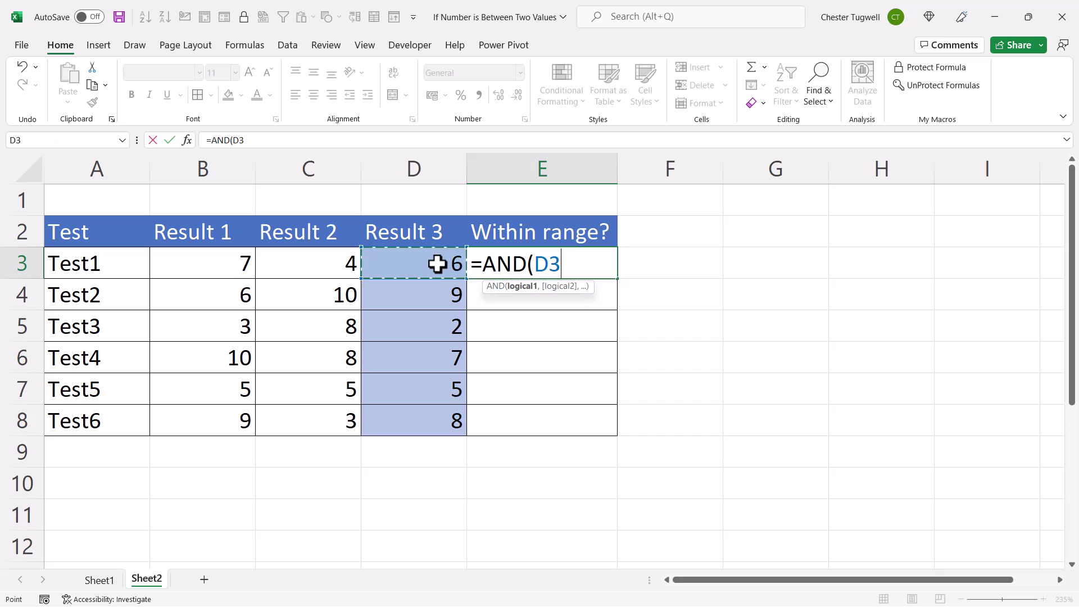
{"action": "type", "text": ">="}
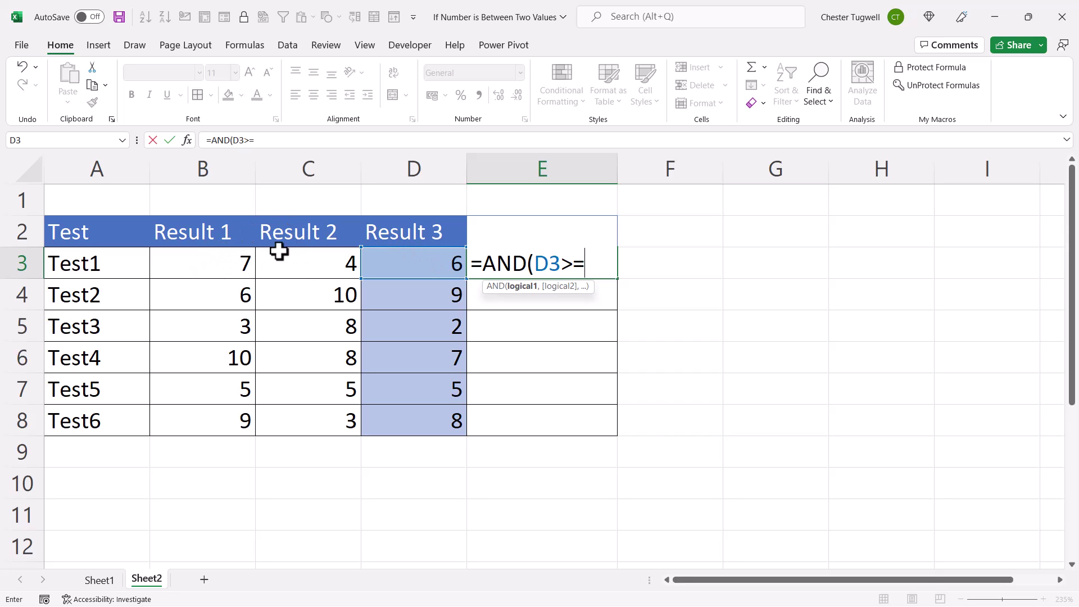
{"action": "type", "text": "MIN("}
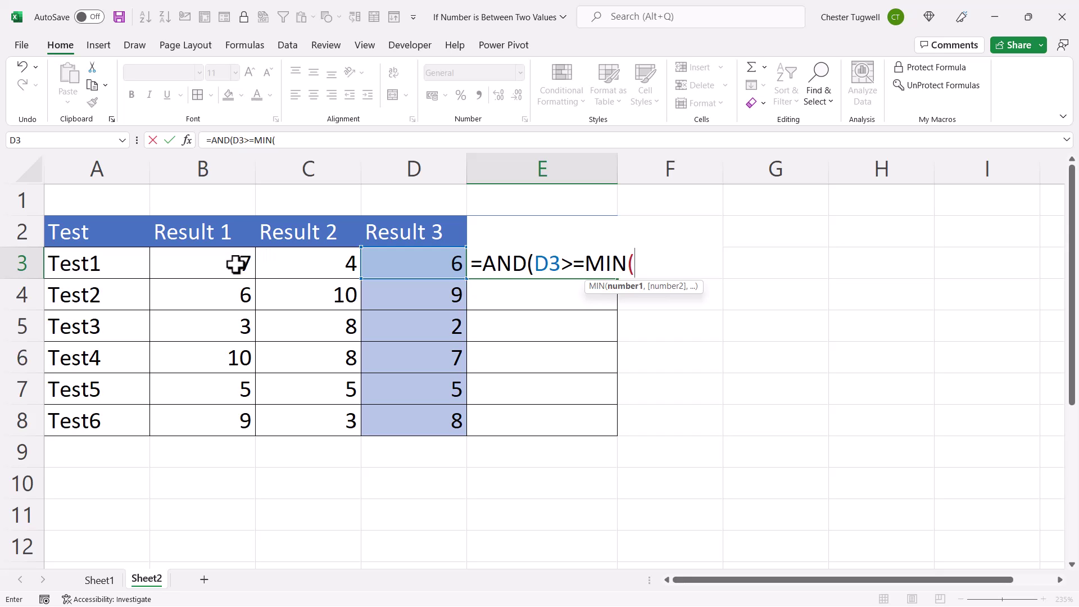
Give MIN the single range B3:C3, close it, and add a comma for the next condition.
{"action": "left_click_drag", "start_coordinate": [214, 263], "coordinate": [299, 264]}
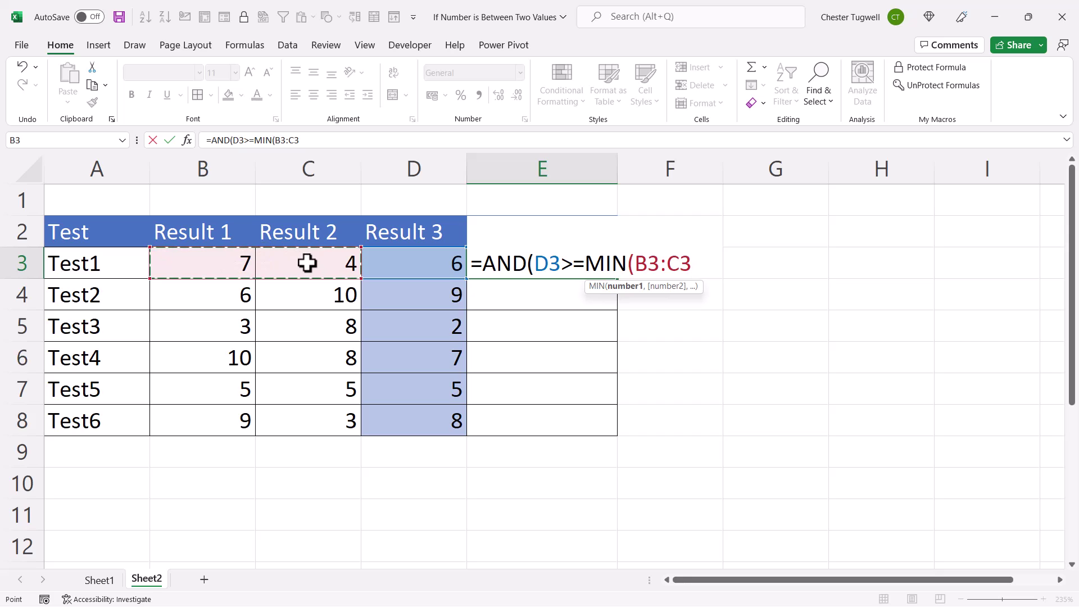
{"action": "key", "text": "BackSpace"}
{"action": "key", "text": "BackSpace"}
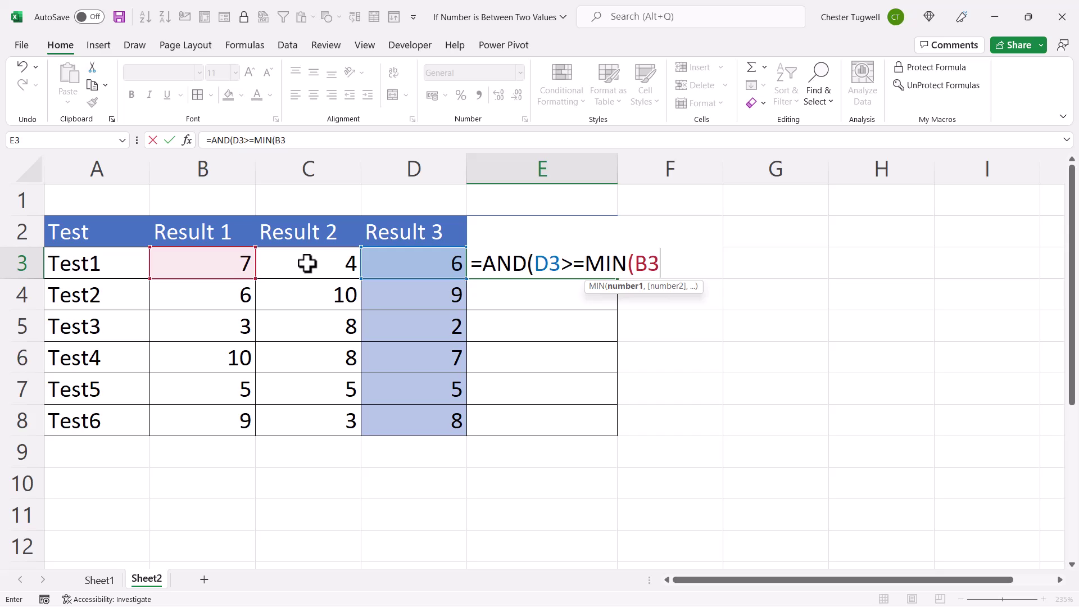
{"action": "type", "text": ","}
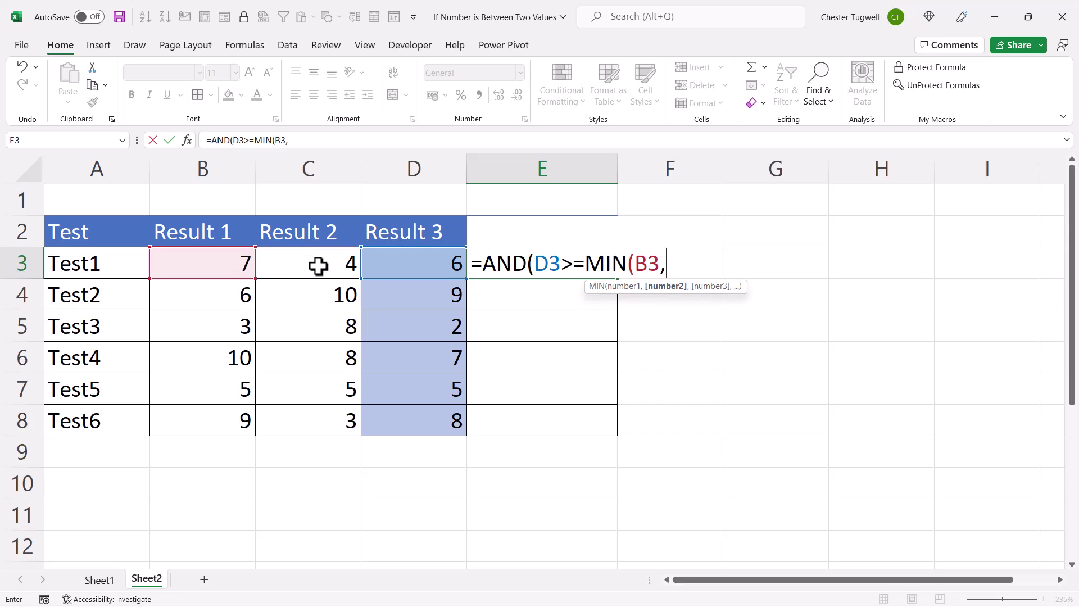
{"action": "left_click", "coordinate": [318, 266]}
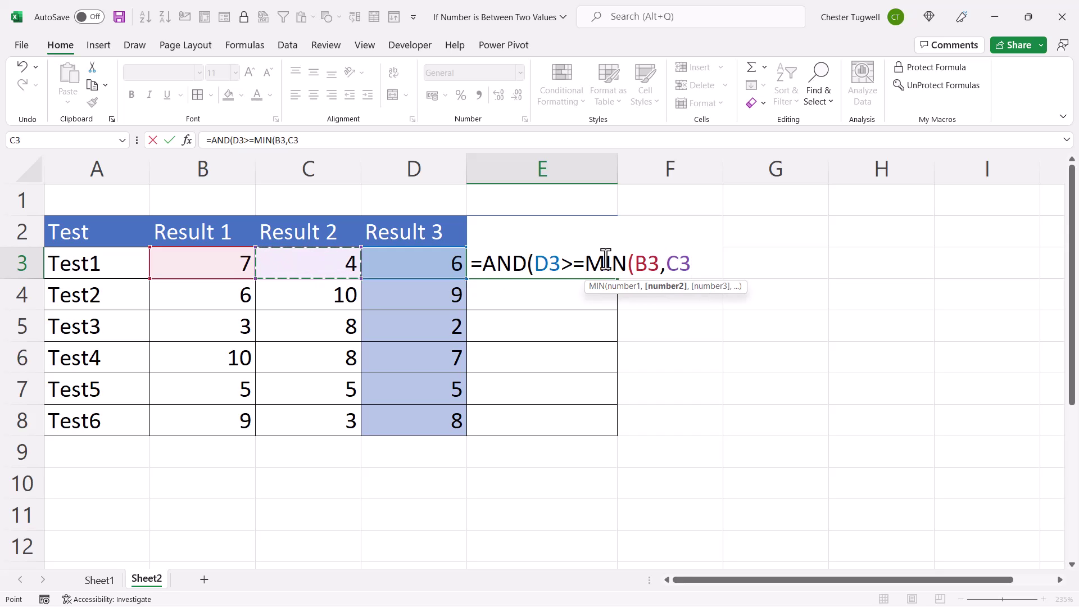
{"action": "key", "text": "BackSpace"}
{"action": "key", "text": "BackSpace"}
{"action": "key", "text": "BackSpace"}
{"action": "key", "text": "BackSpace"}
{"action": "key", "text": "BackSpace"}
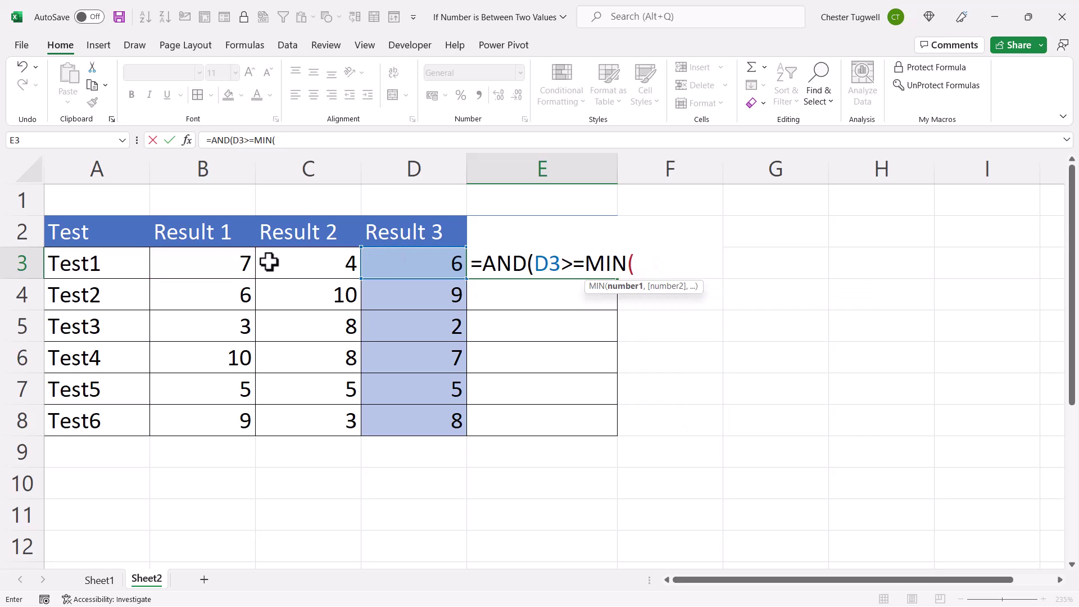
{"action": "left_click_drag", "start_coordinate": [243, 261], "coordinate": [296, 261]}
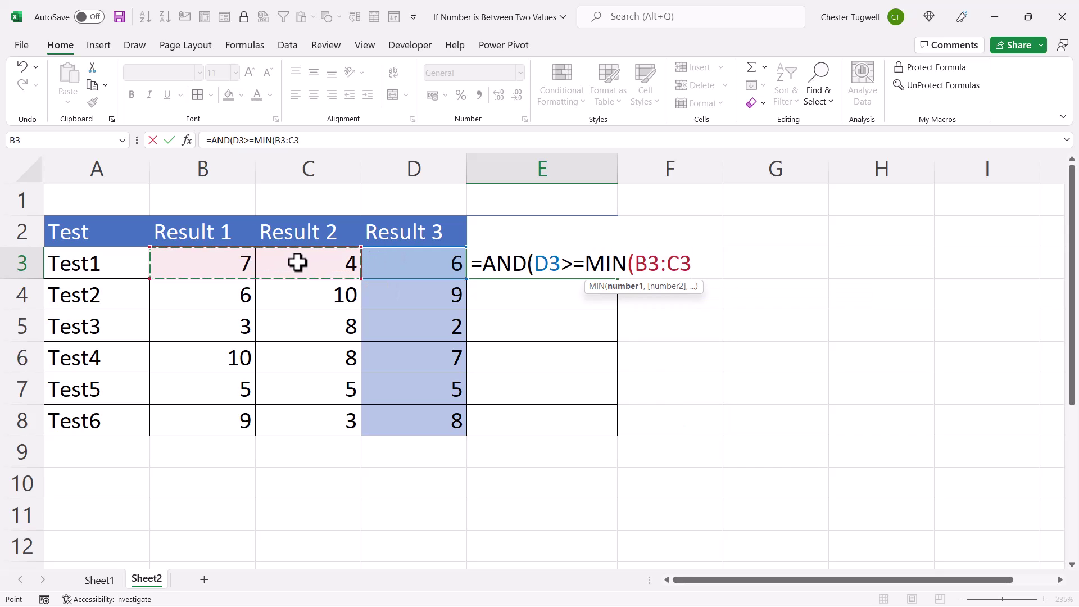
{"action": "type", "text": "),"}
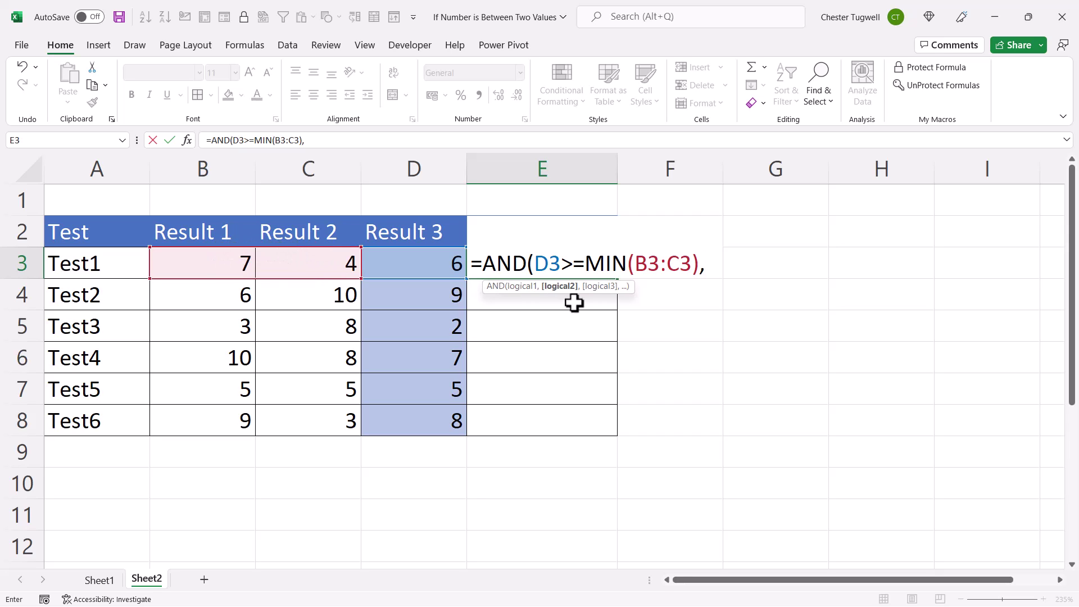
Complete E3 with D3<=MAX(B3:C3), enter it, and fill it down through E8.
{"action": "left_click", "coordinate": [419, 266]}
{"action": "type", "text": "<"}
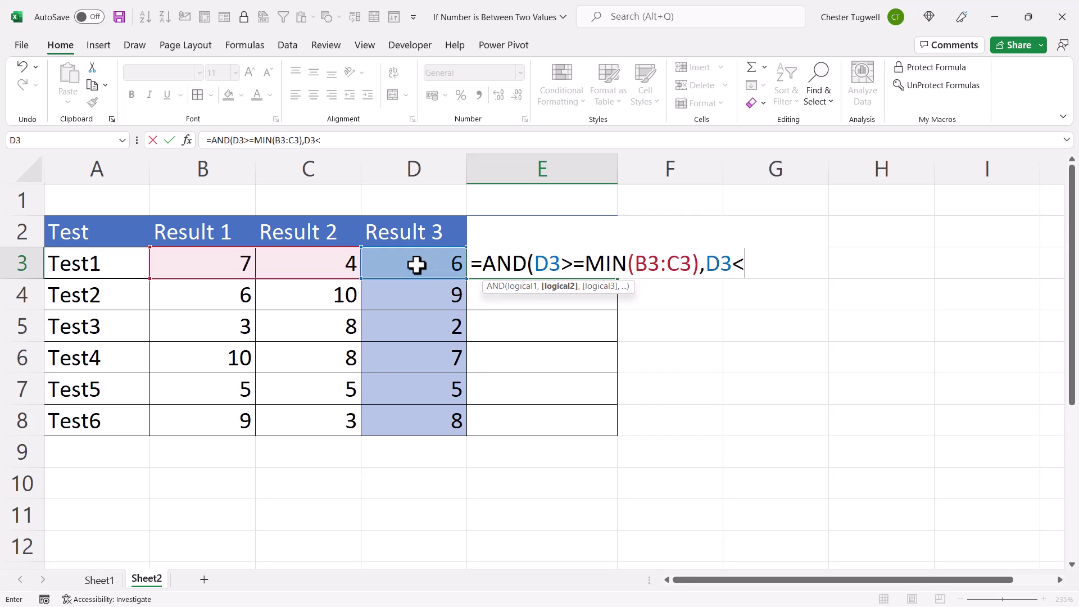
{"action": "type", "text": "=MAX("}
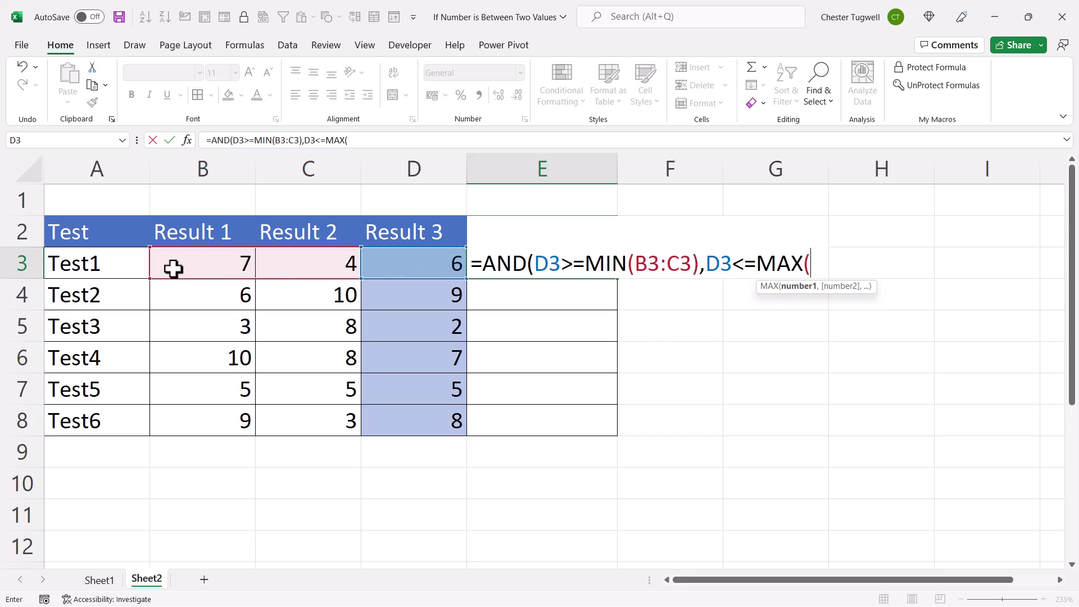
{"action": "left_click_drag", "start_coordinate": [174, 268], "coordinate": [305, 268]}
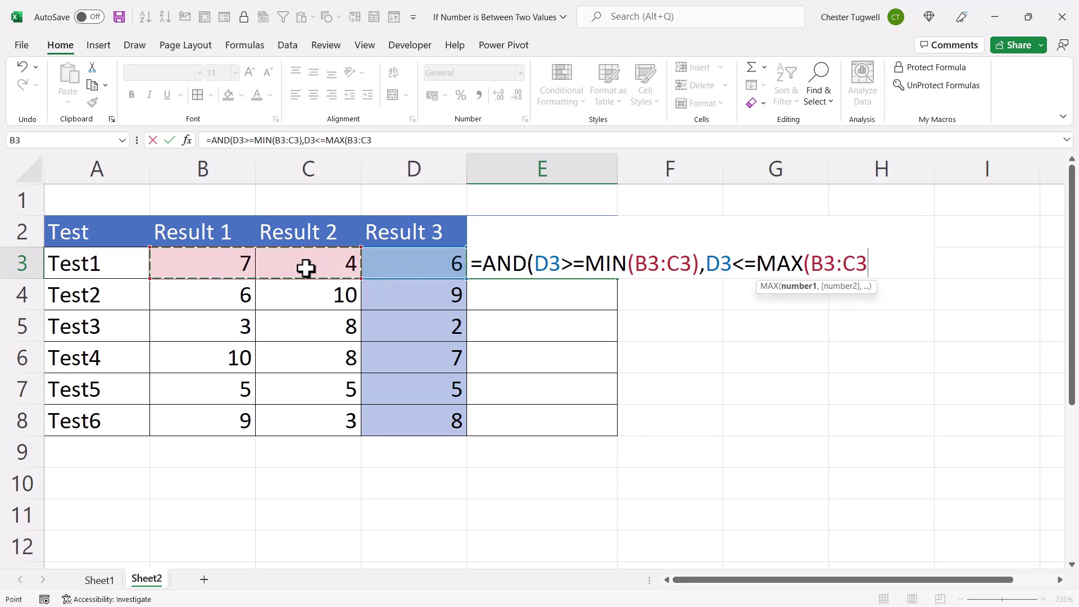
{"action": "type", "text": ")"}
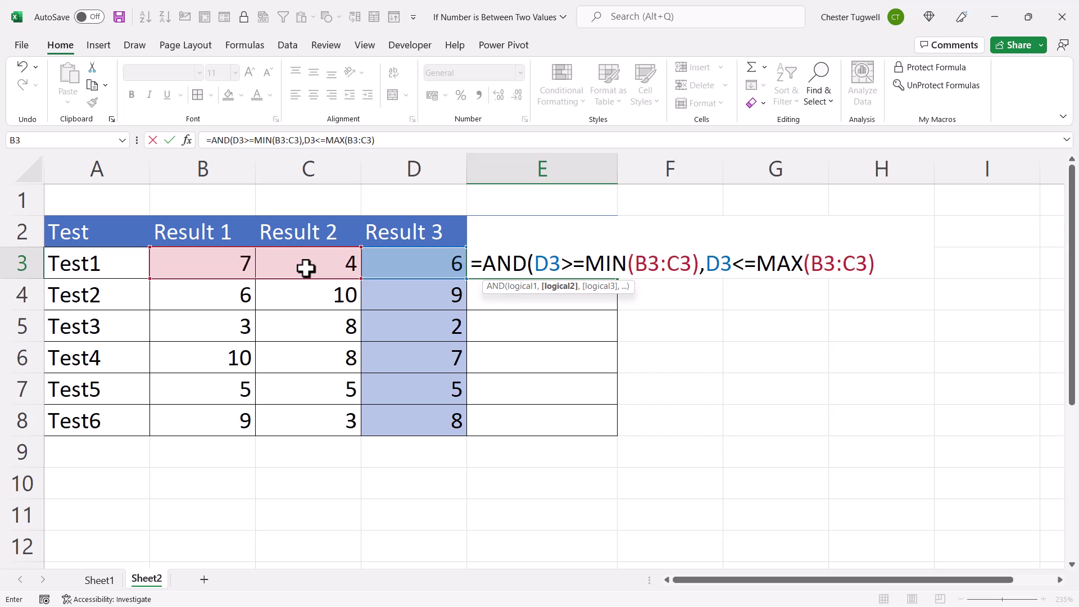
{"action": "type", "text": ")"}
{"action": "key", "text": "Return"}
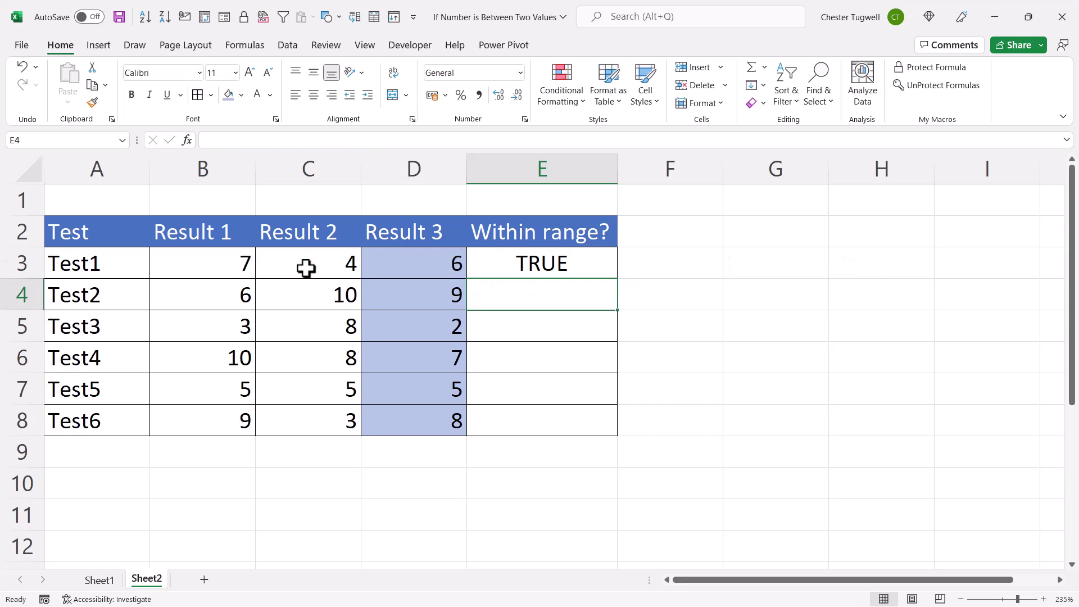
{"action": "left_click", "coordinate": [562, 265]}
{"action": "left_click_drag", "start_coordinate": [617, 278], "coordinate": [610, 272]}
{"action": "double_click", "coordinate": [618, 279]}
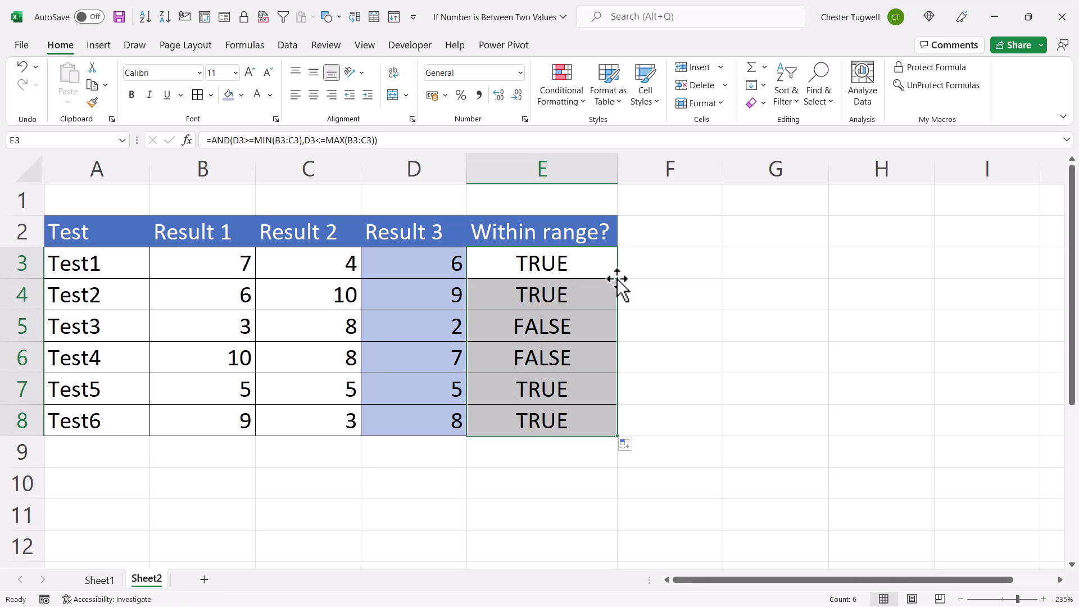
Wrap E3's AND(MIN/MAX) formula in IF returning "Yes"/"No" and fill it down to E8.
{"action": "left_click", "coordinate": [535, 265]}
{"action": "double_click", "coordinate": [494, 265]}
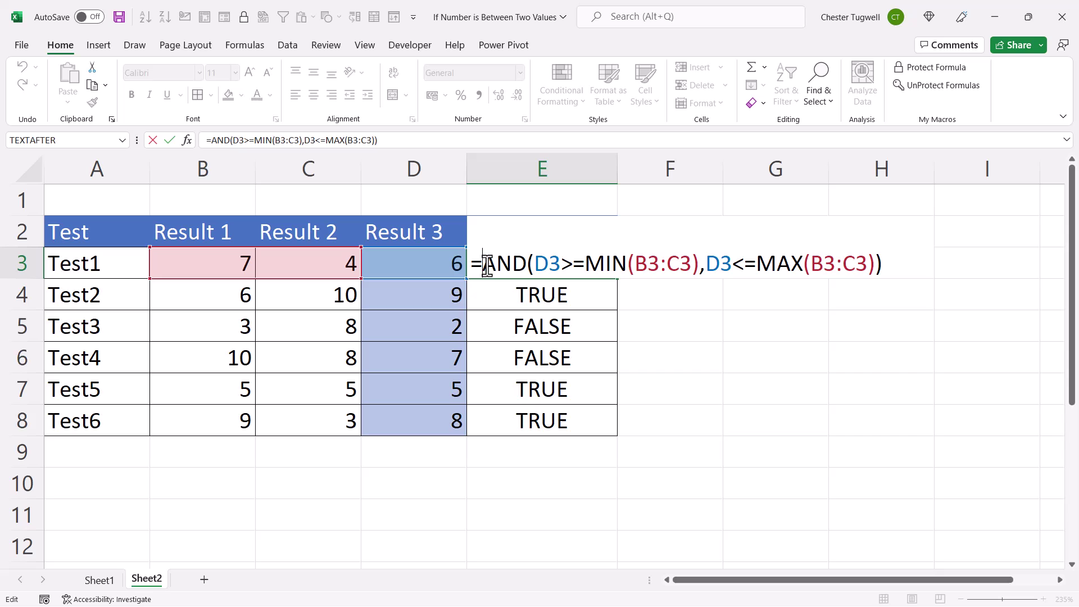
{"action": "type", "text": "IF("}
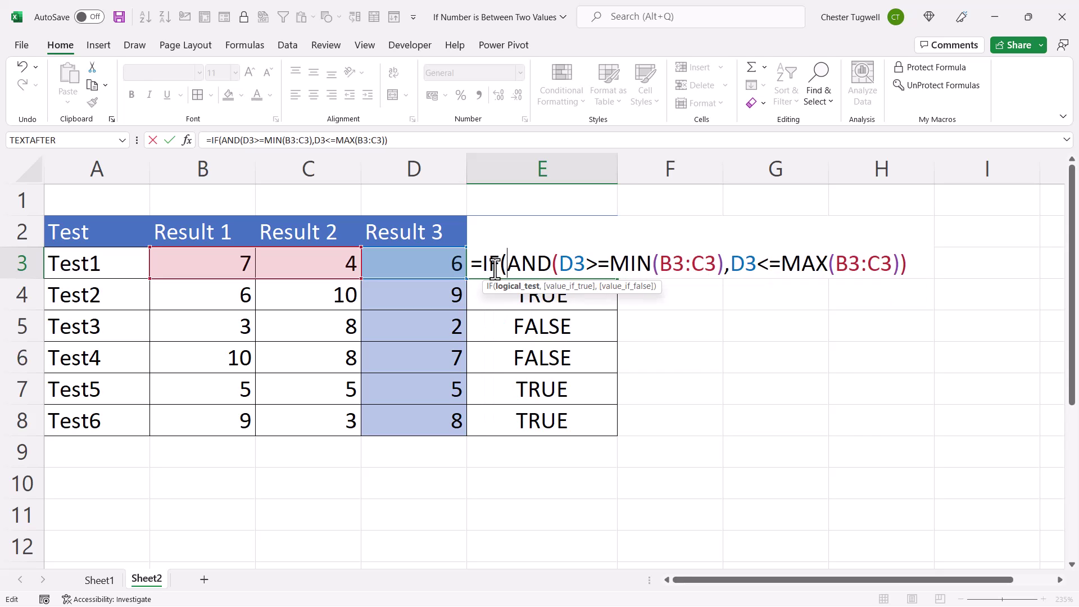
{"action": "left_click", "coordinate": [922, 265]}
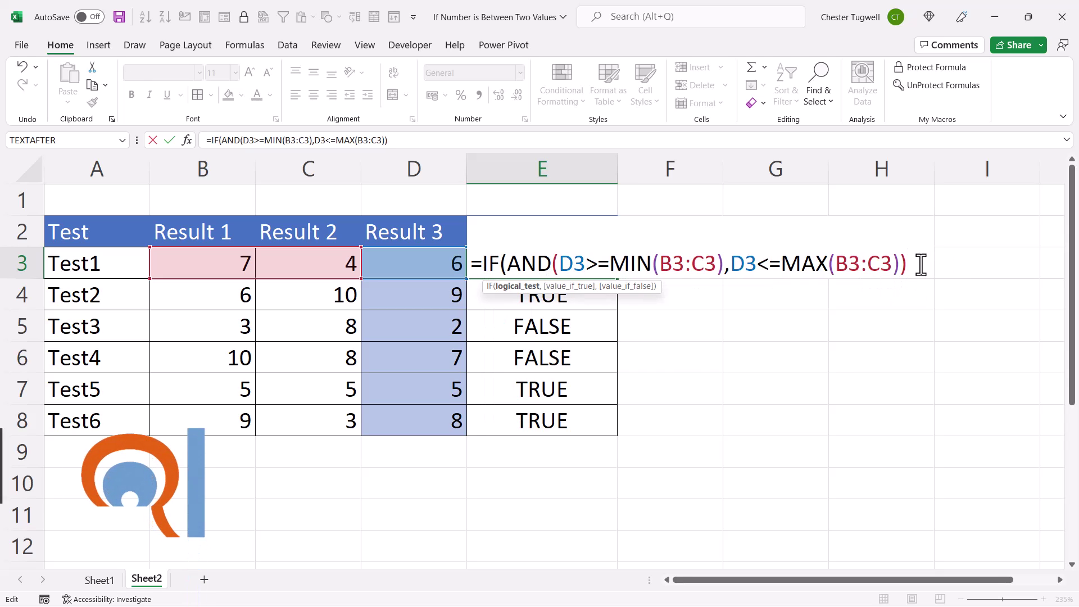
{"action": "type", "text": ","}
{"action": "type", "text": "Yes"}
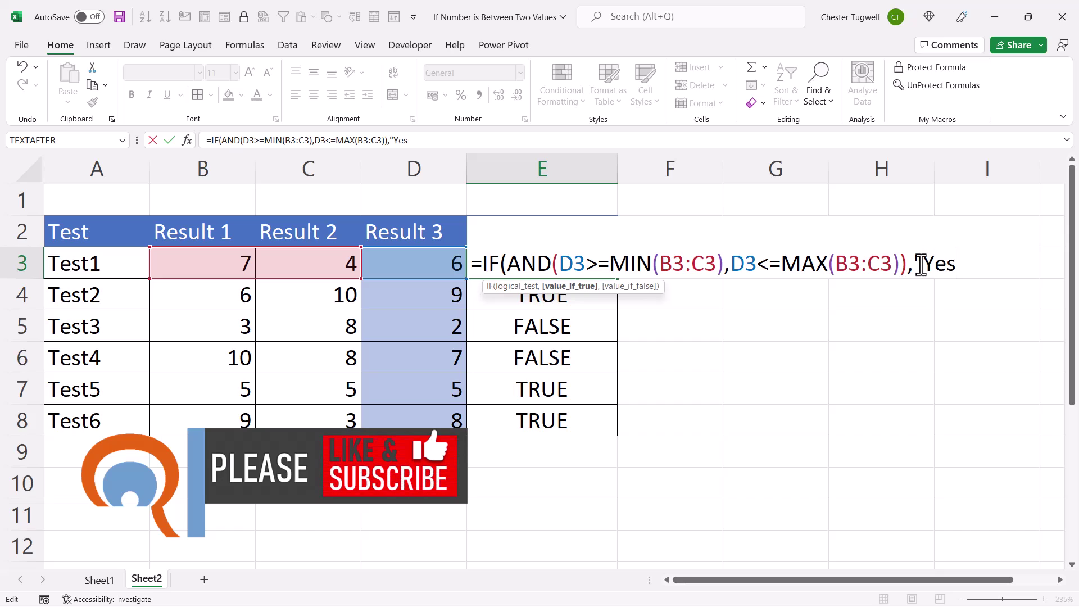
{"action": "type", "text": "\",\"n"}
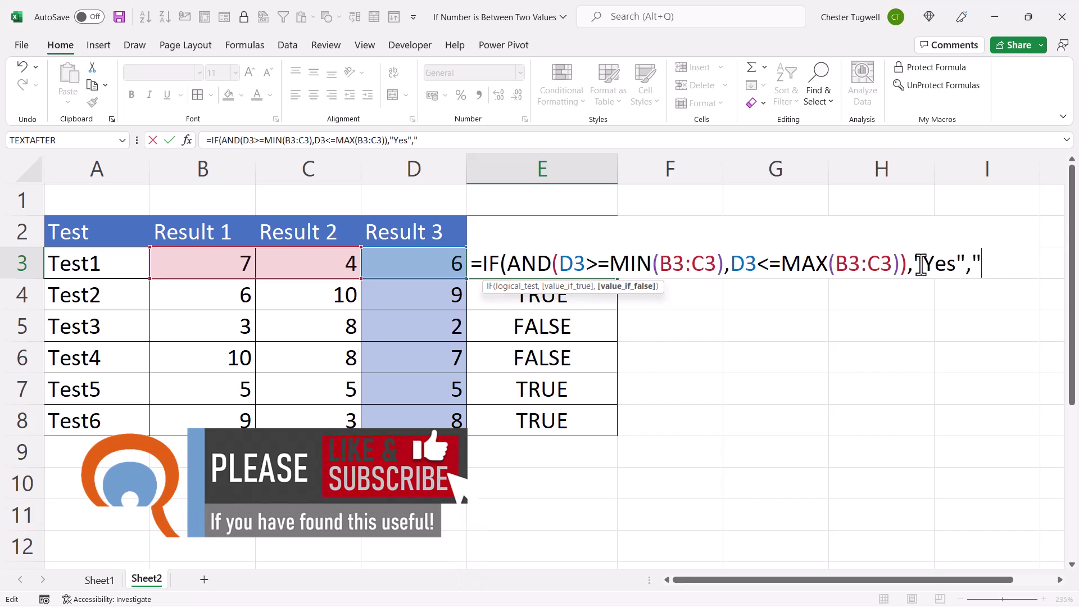
{"action": "type", "text": "No\""}
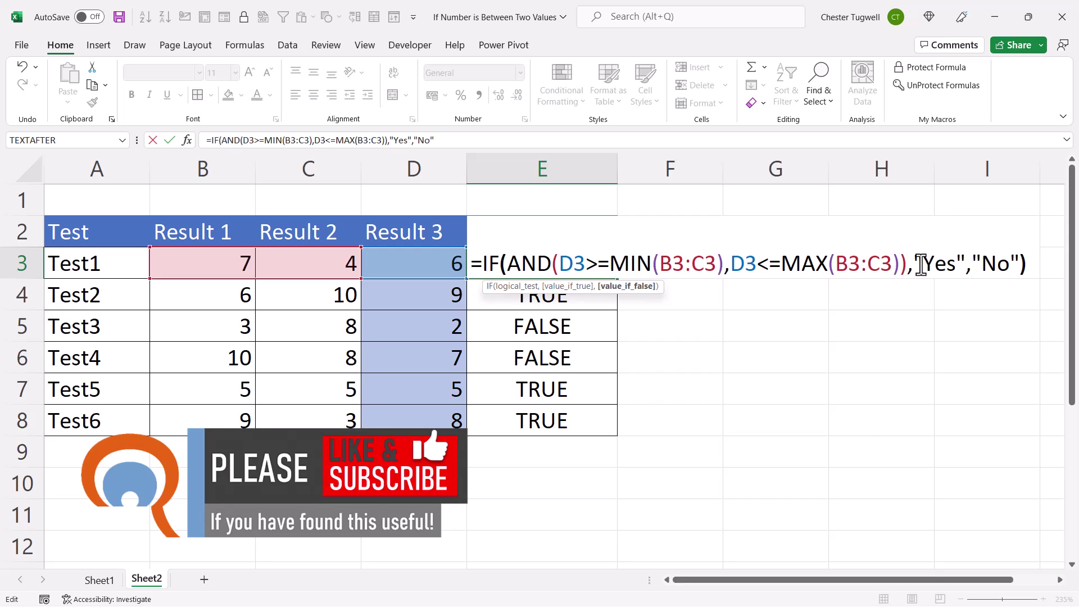
{"action": "key", "text": "Return"}
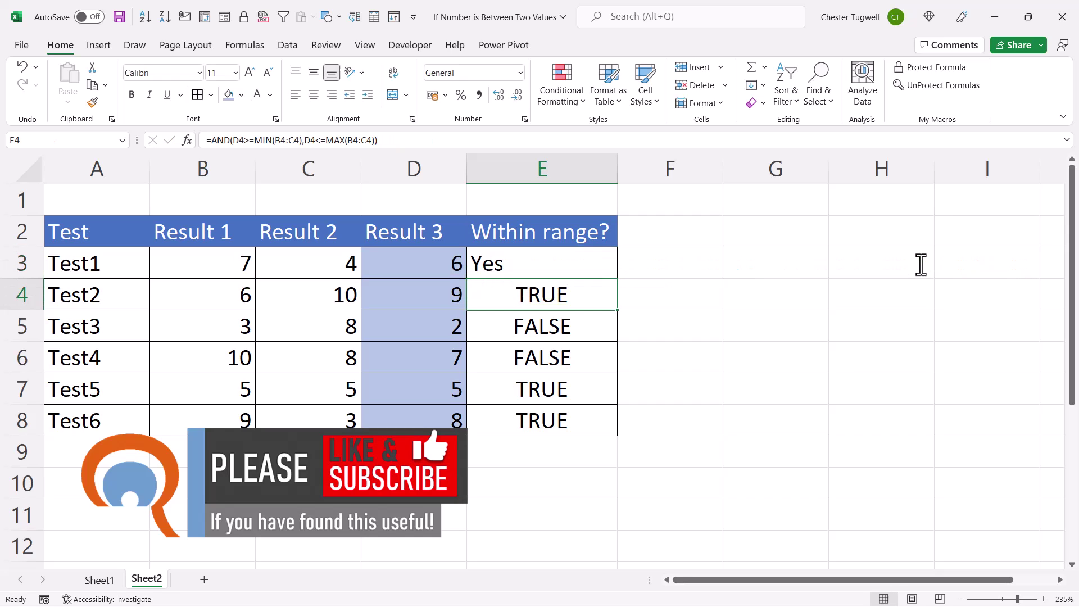
{"action": "left_click", "coordinate": [590, 261]}
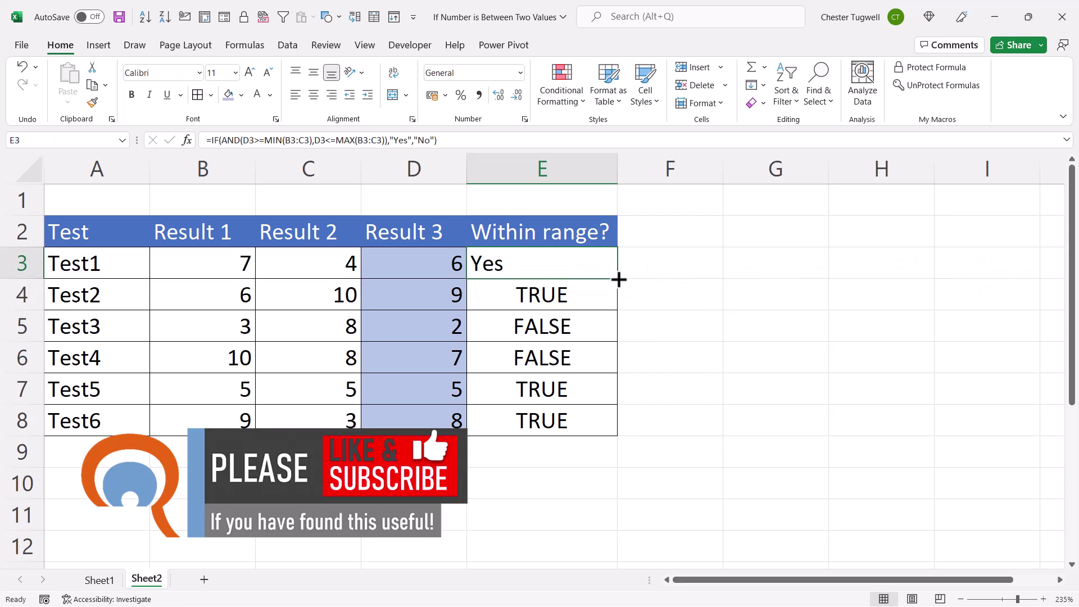
{"action": "double_click", "coordinate": [618, 279]}
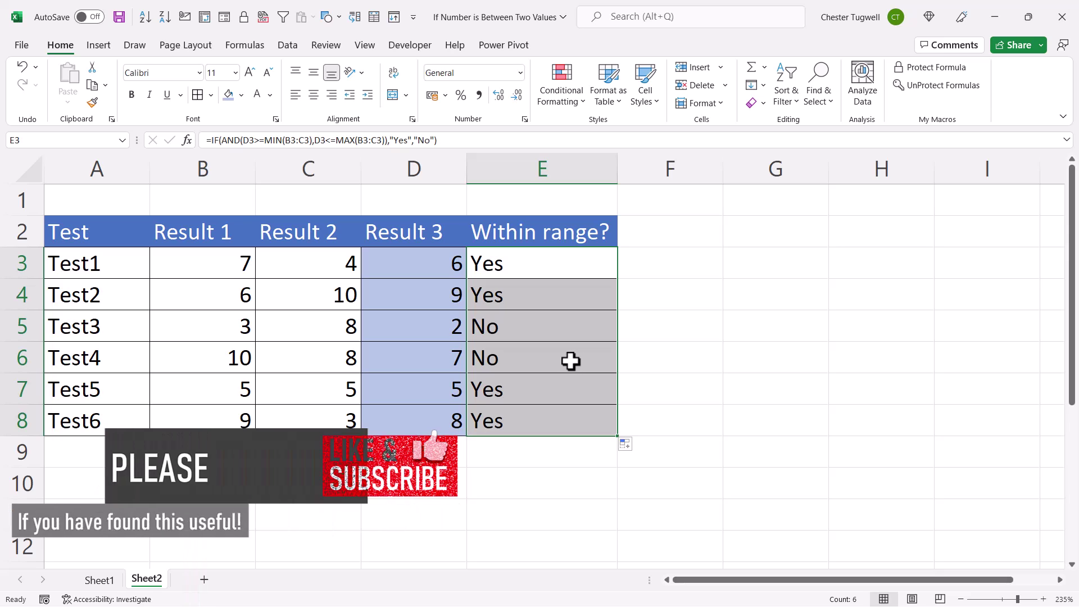